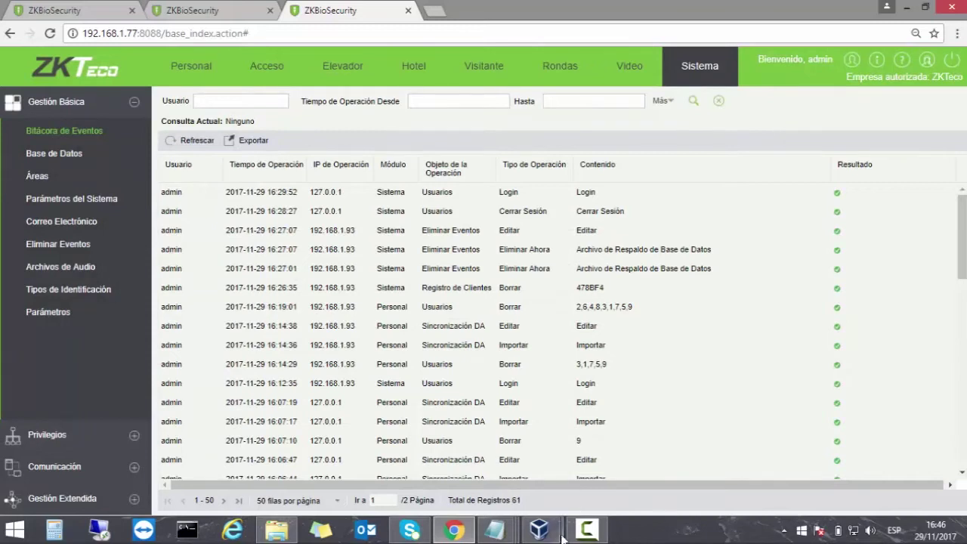
- Switch to the Active Directory virtual machine and review the users in the SERVICE unit of zktecolatam.mx, then return to ZKBioSecurity
mouse_move(538, 529)
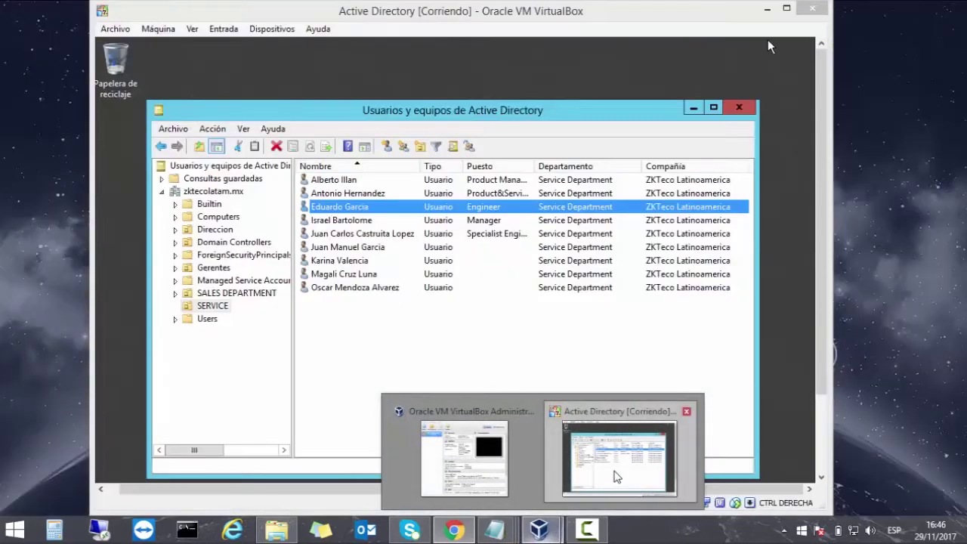
left_click(616, 476)
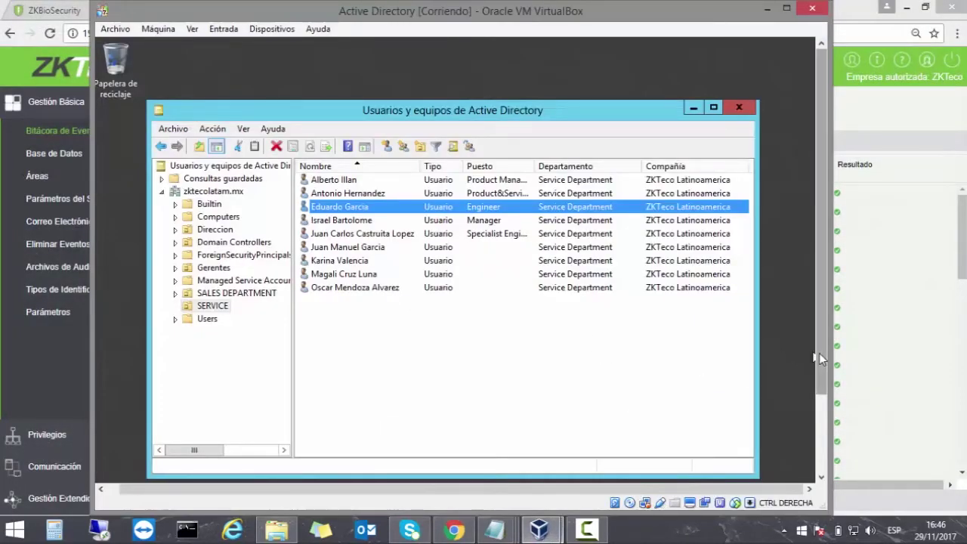
left_click(822, 412)
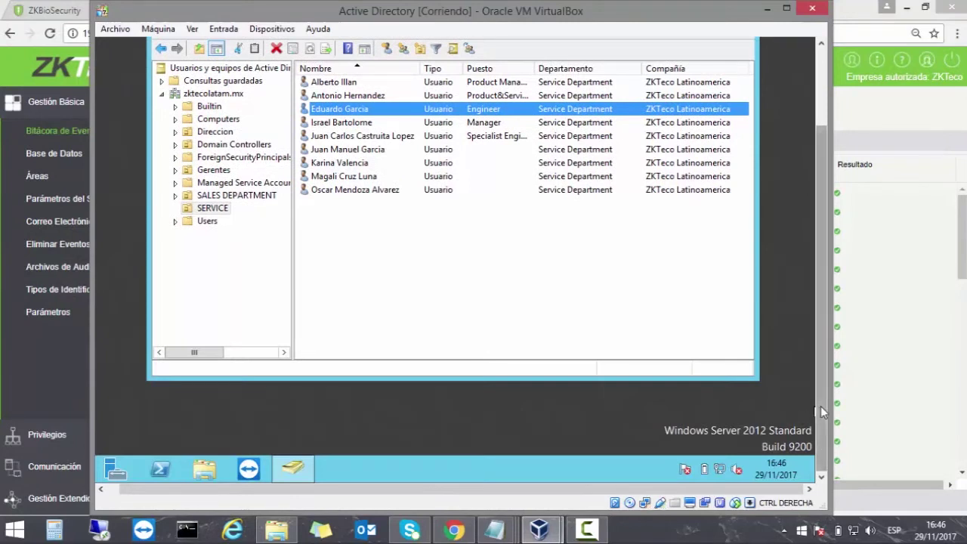
left_click_drag(819, 393, 819, 315)
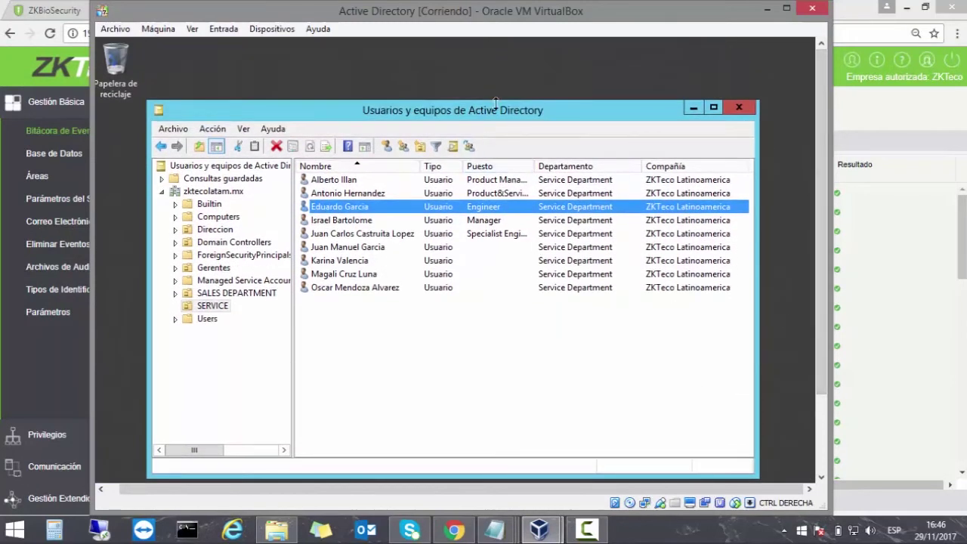
left_click(208, 192)
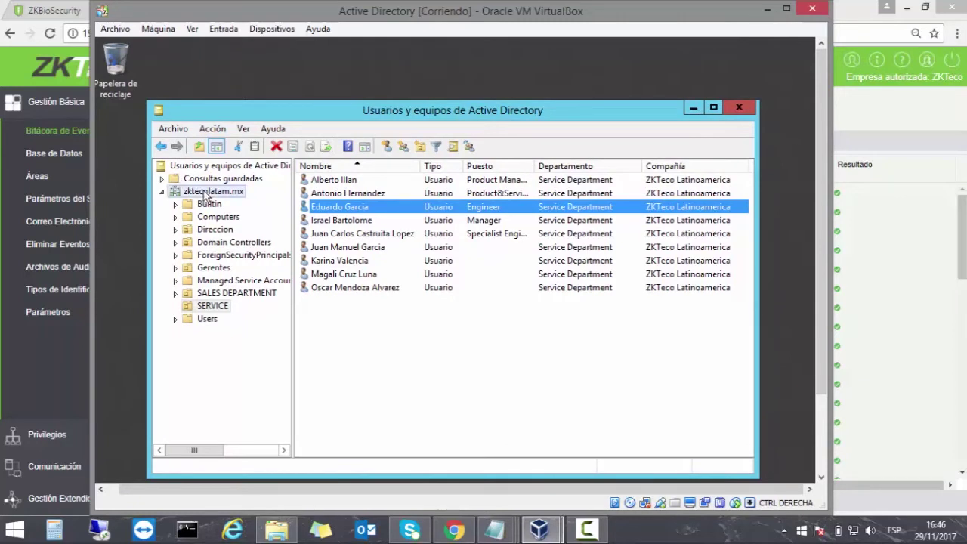
left_click(218, 306)
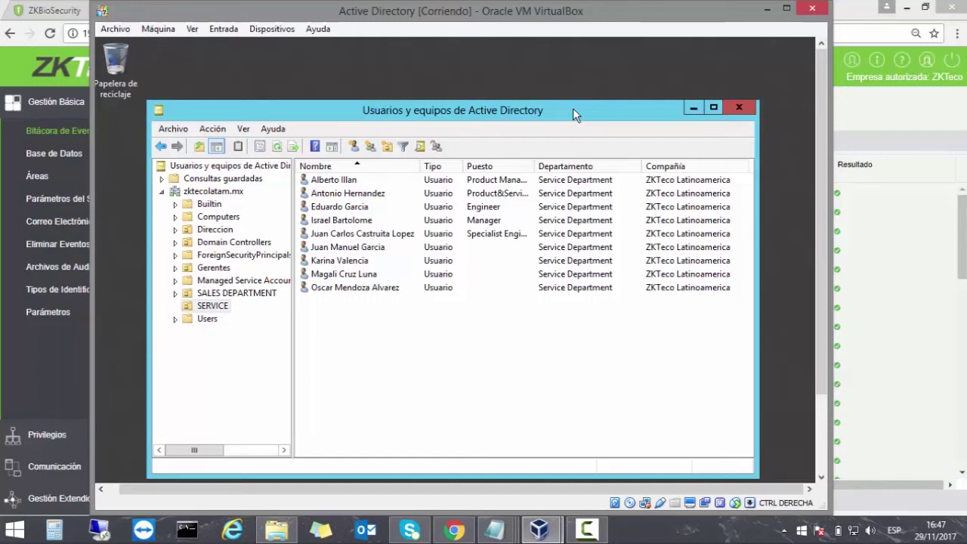
left_click_drag(549, 108, 550, 100)
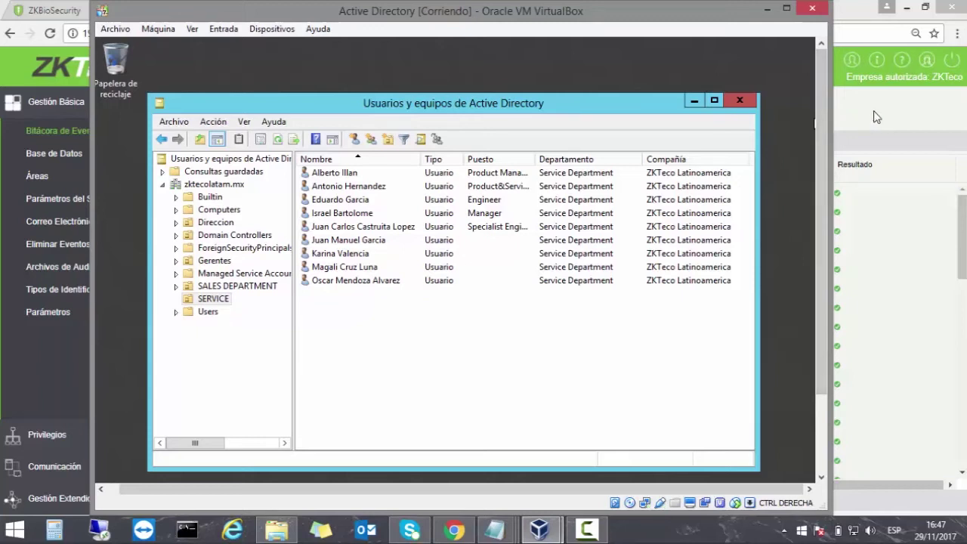
left_click(844, 18)
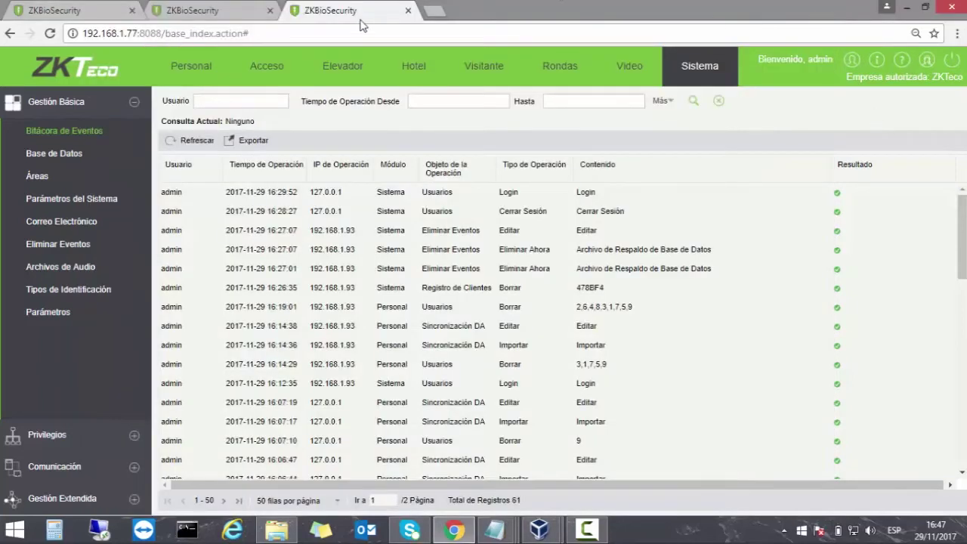
- In the Active Directory synchronization settings, set the server address to ldap://192.168.1.95:389
left_click(74, 9)
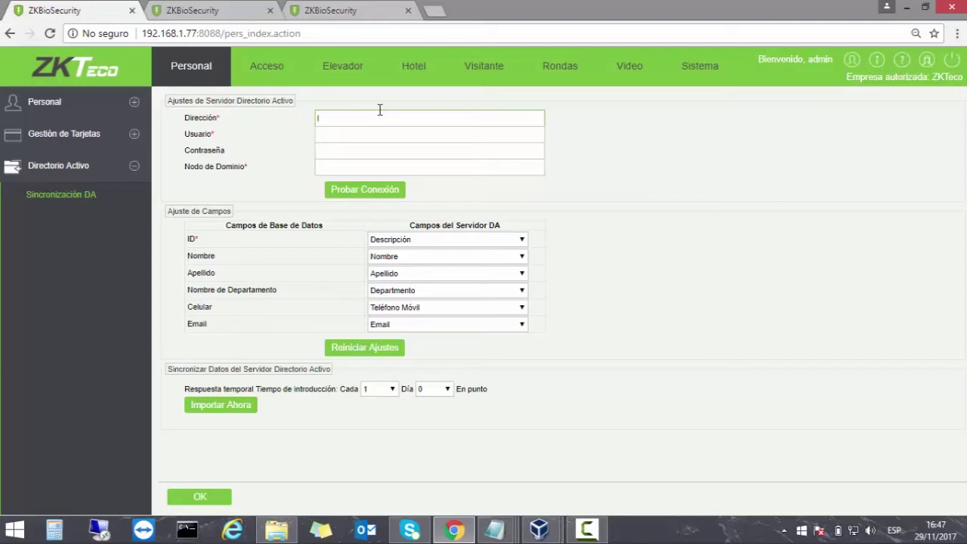
type("ldap://localhost ")
type("389")
left_click(374, 139)
left_click(368, 118)
key("BackSpace")
key("ctrl+shift+Left")
type("192.168.1.95")
- Set the directory server user to ZKTECOLATAM\Administrador and enter the account password
left_click(386, 132)
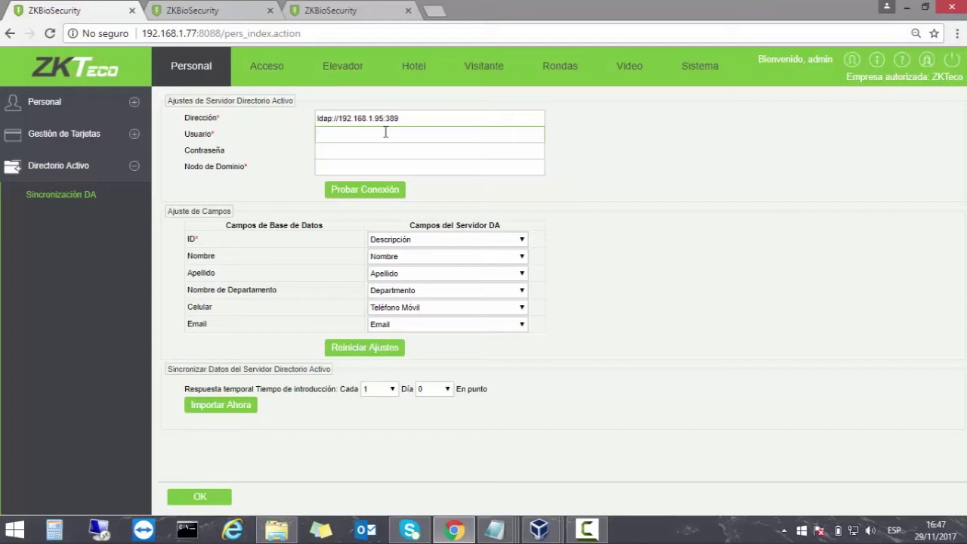
type("ZKTECOLATAM\\Administrador")
left_click(404, 152)
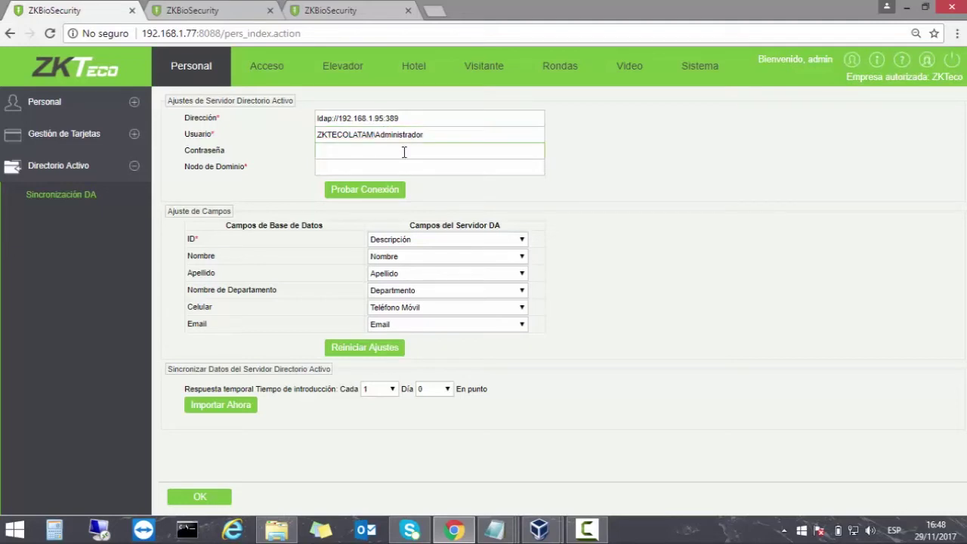
type("*************")
- Set the domain node to ou=SERVICE,dc=zktecolatam,dc=mx
left_click(386, 166)
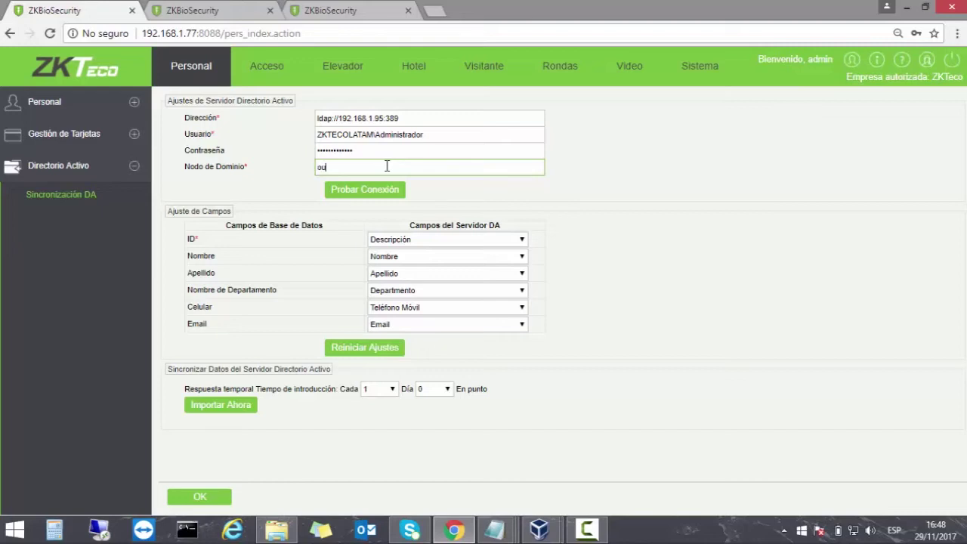
type("=")
type("SERVICE")
type(".dc")
type("=")
type("zktecolatam")
type(".dc")
type("=")
type("mx")
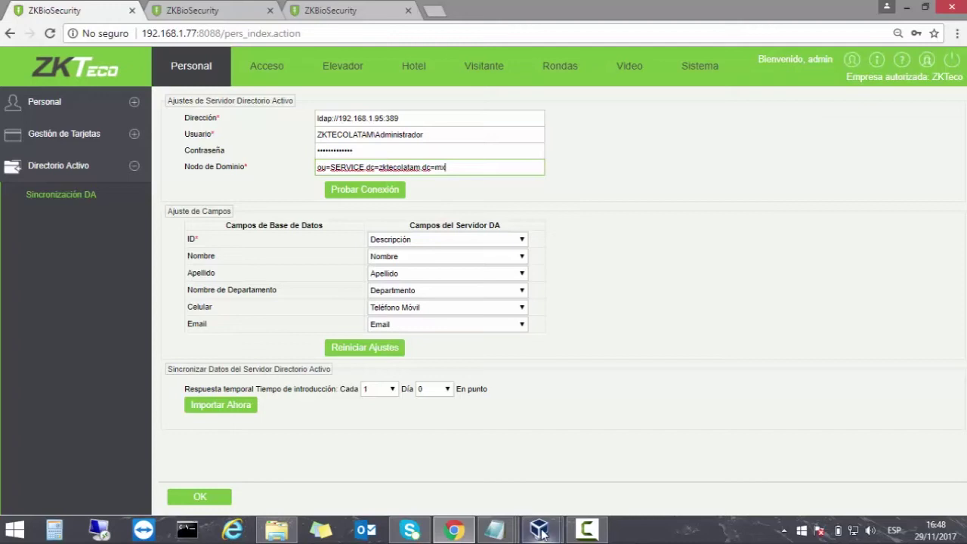
- Check the zktecolatam.mx domain and its SERVICE unit in the Active Directory virtual machine, then return to ZKBioSecurity
mouse_move(541, 534)
left_click(608, 459)
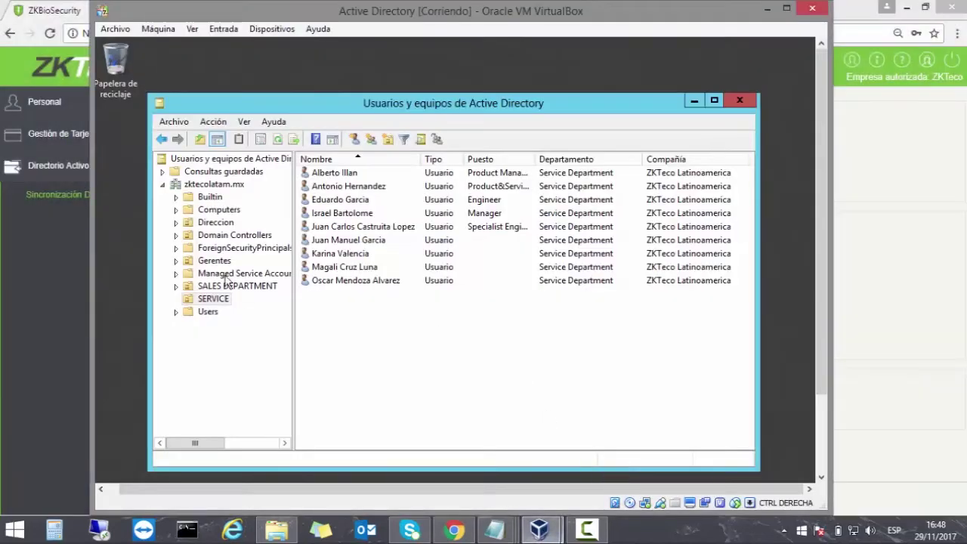
left_click(200, 186)
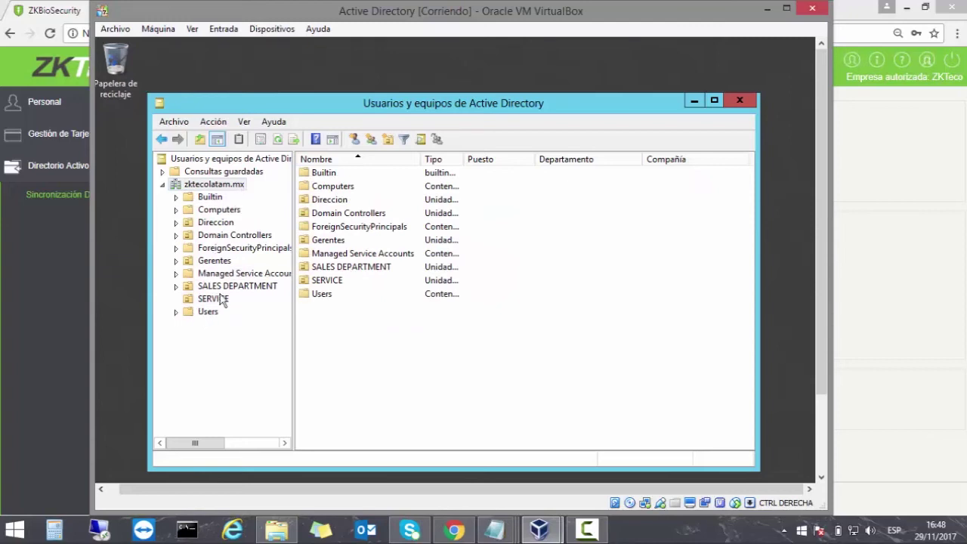
left_click(220, 300)
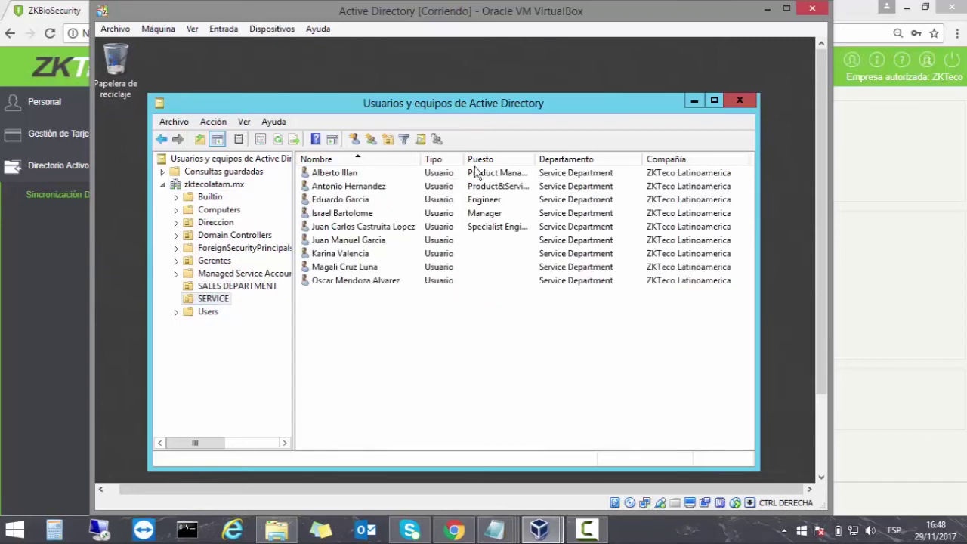
left_click(767, 8)
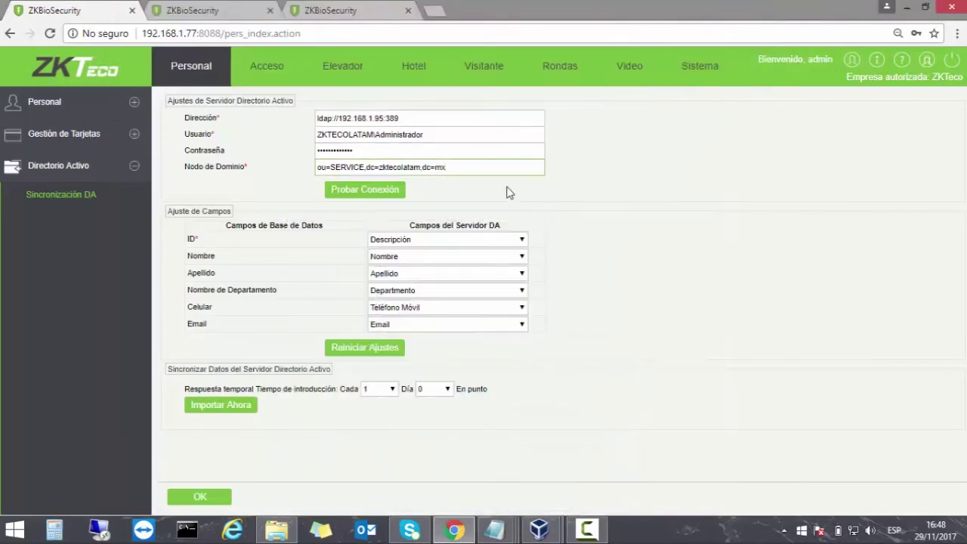
- Test the directory server connection and map the ID field to Descripción
left_click(391, 198)
left_click(390, 243)
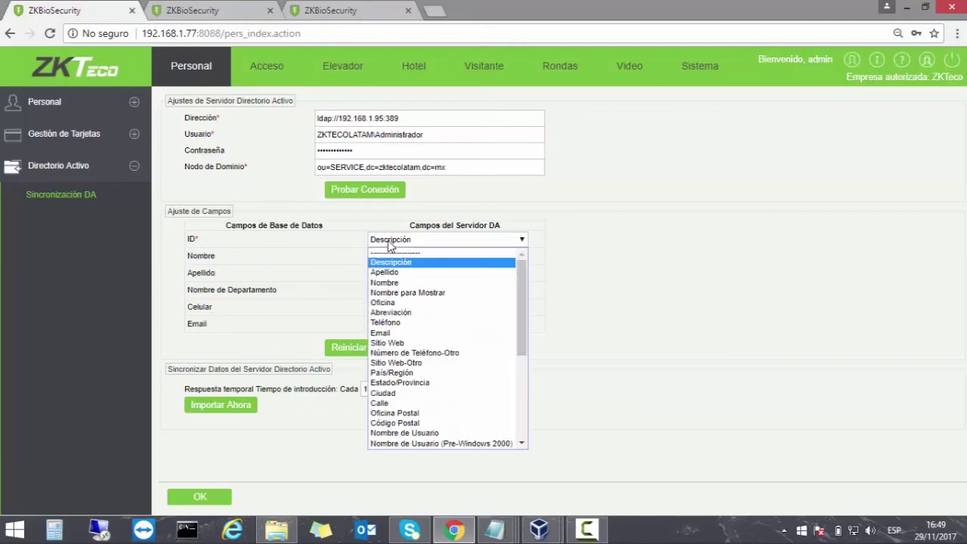
left_click(402, 264)
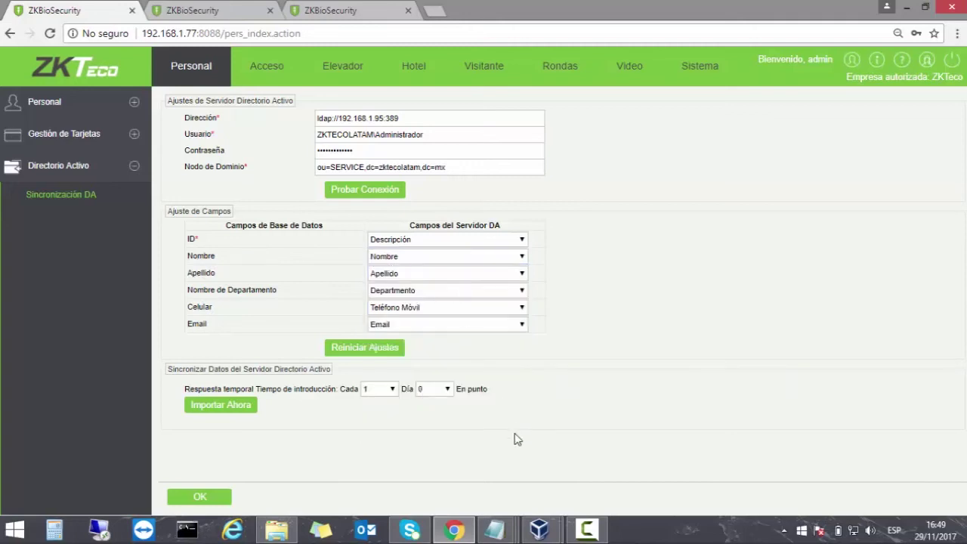
- Check the description value in the second SERVICE user's properties in the Active Directory virtual machine, then return to ZKBioSecurity
mouse_move(539, 529)
left_click(597, 492)
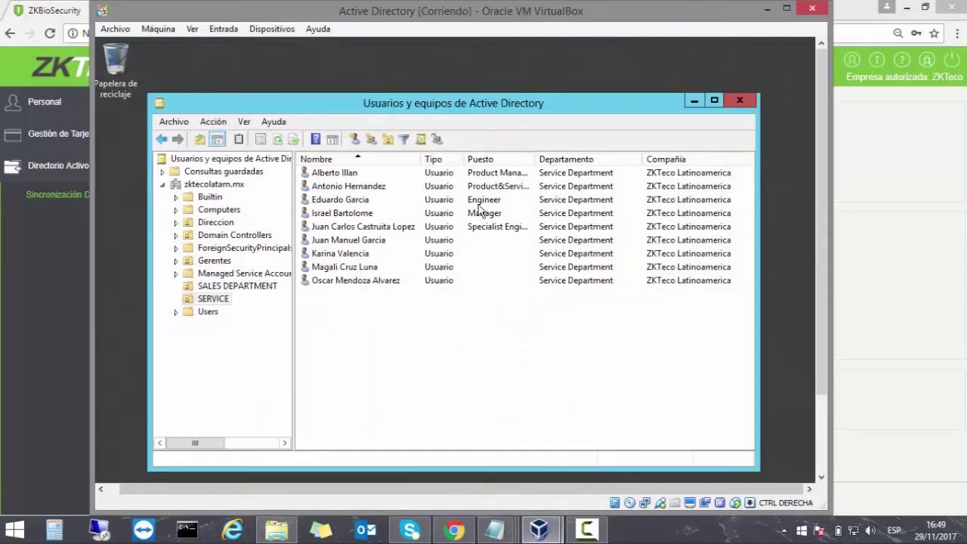
double_click(344, 187)
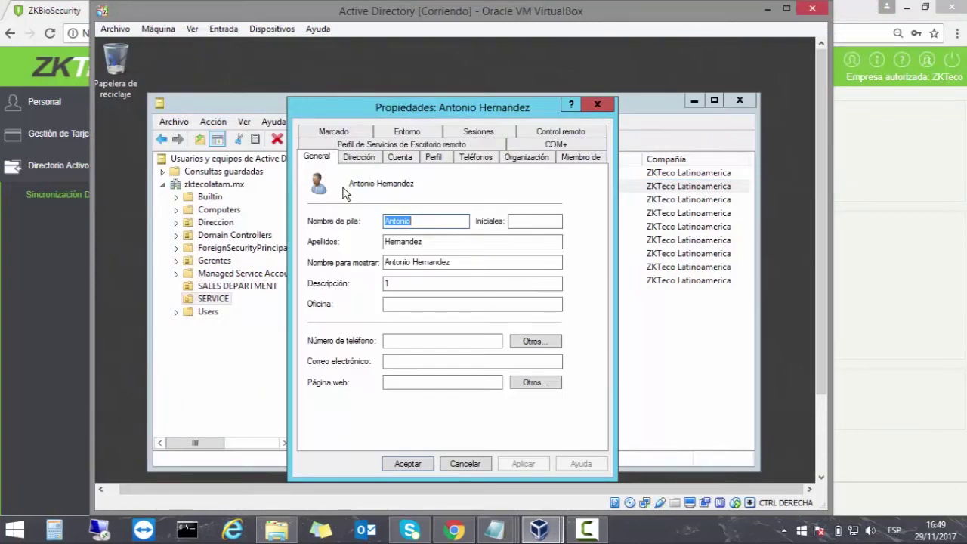
double_click(389, 283)
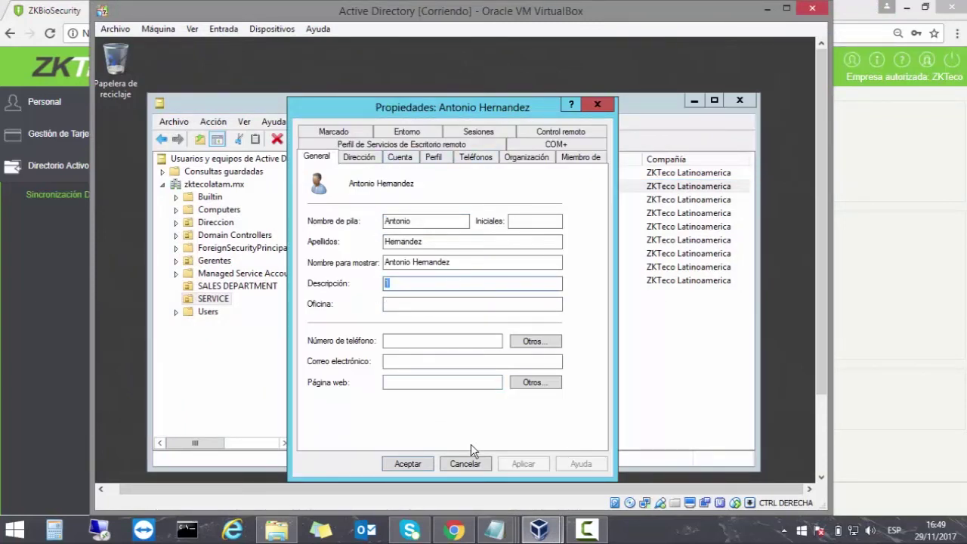
left_click(431, 464)
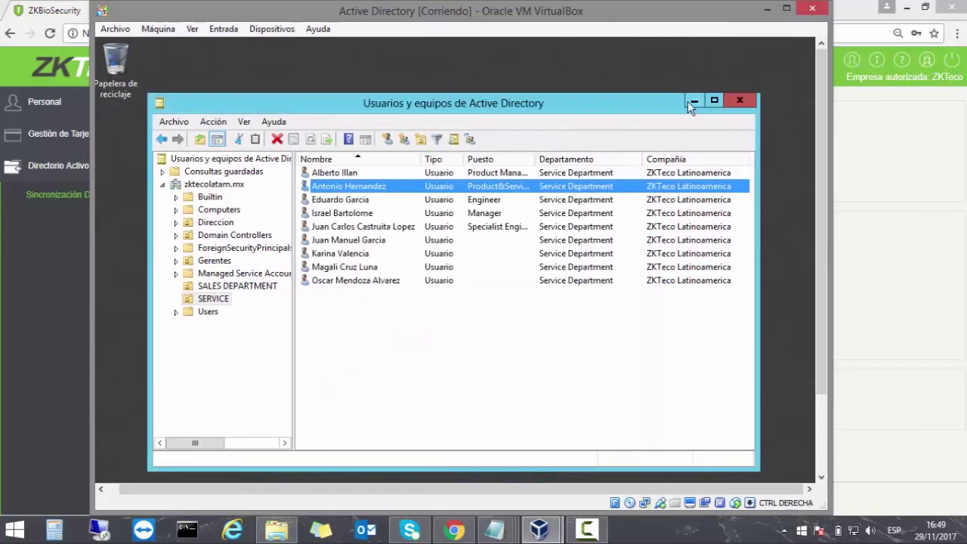
left_click(766, 9)
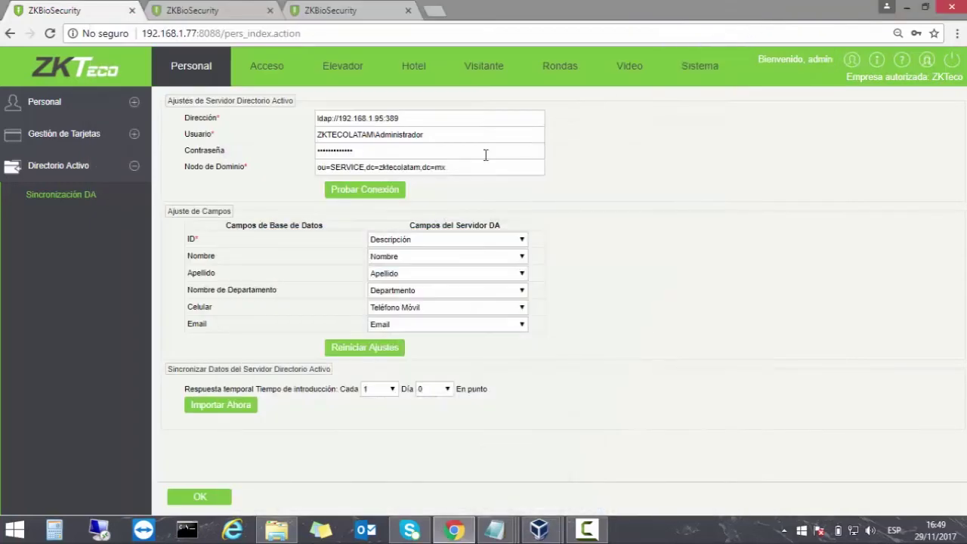
- Keep the Nombre field mapping, import the directory users immediately and save the synchronization settings
left_click(410, 255)
left_click(410, 258)
left_click(247, 408)
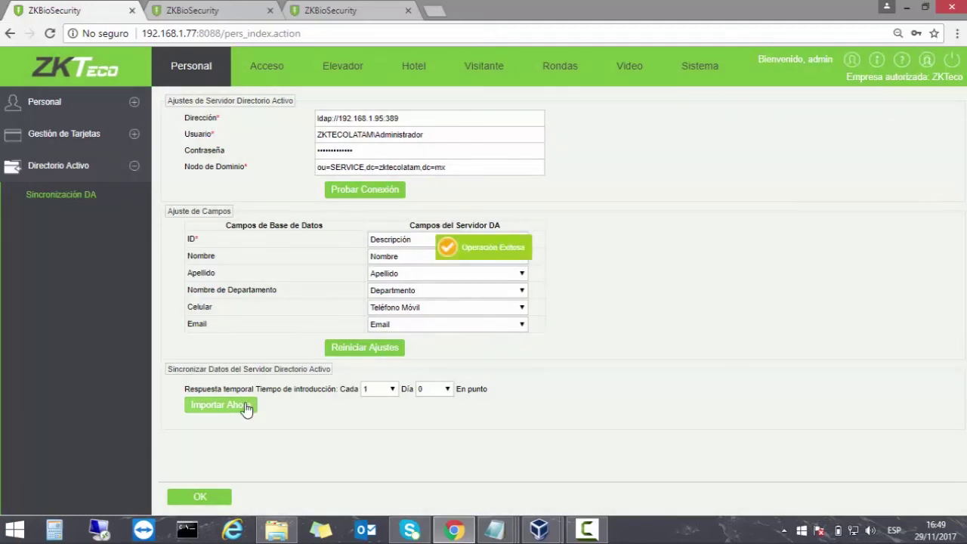
left_click(231, 503)
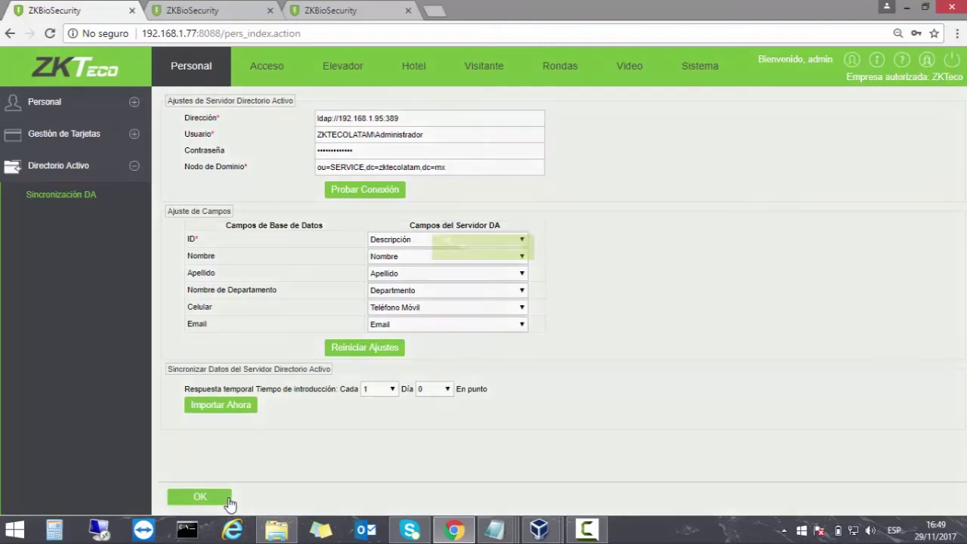
- Compare the SERVICE users in the Active Directory virtual machine with the reloaded ZKBioSecurity personnel list
left_click(235, 14)
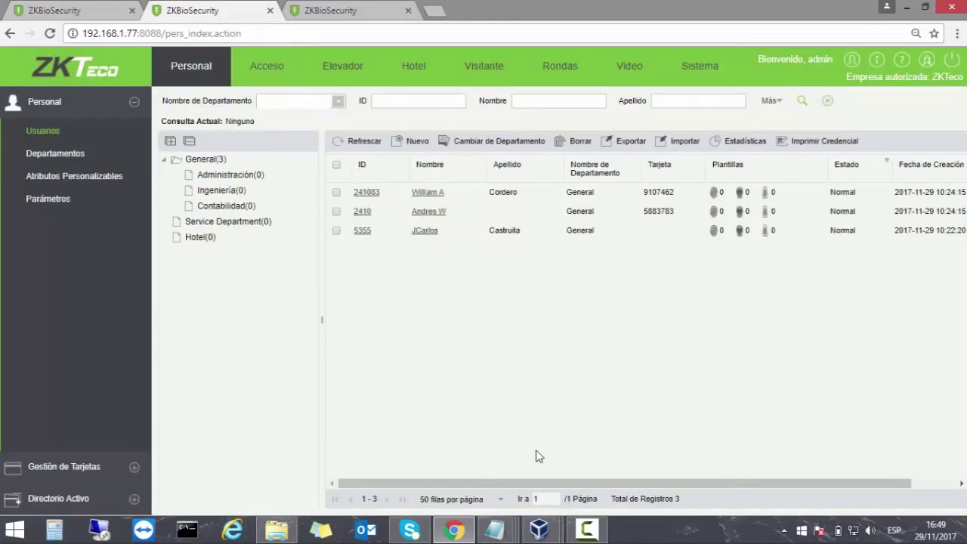
mouse_move(538, 529)
left_click(626, 452)
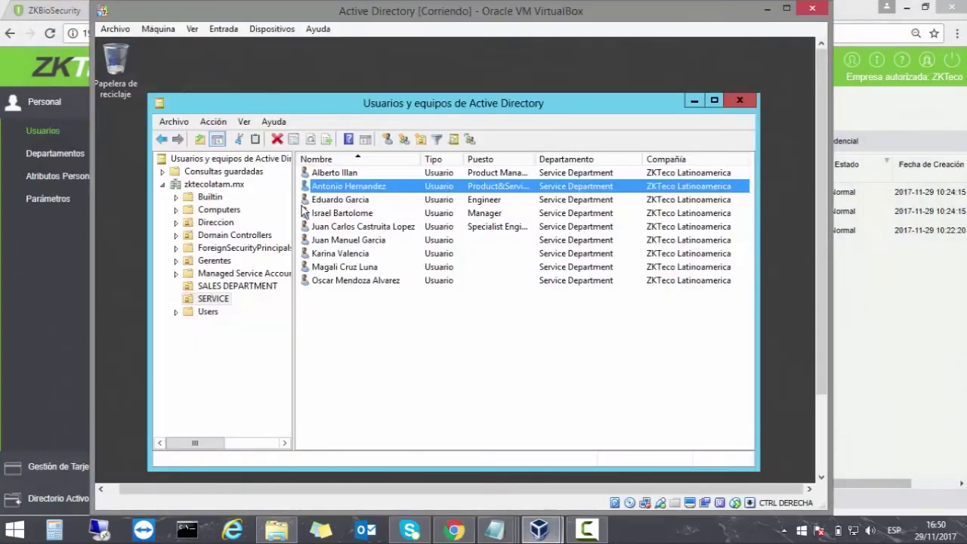
left_click(763, 9)
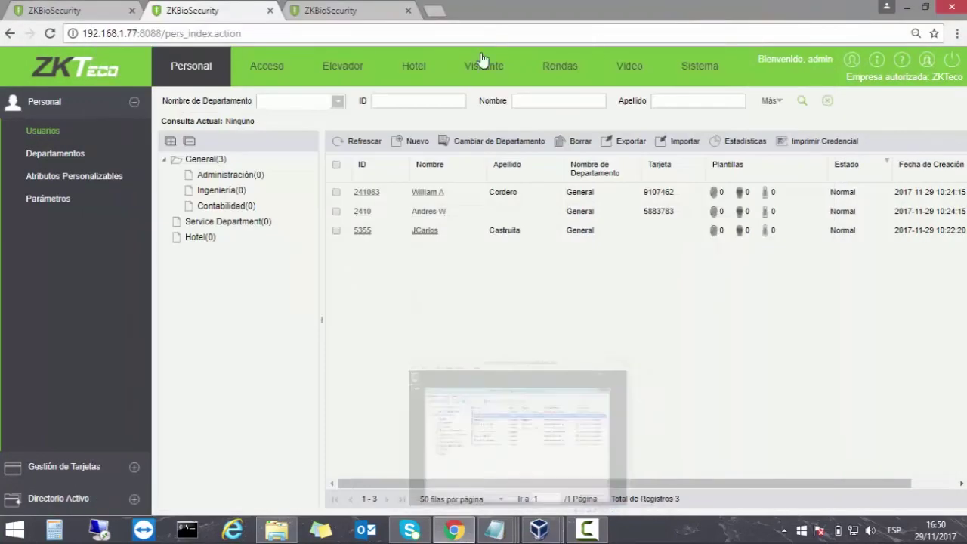
left_click(57, 135)
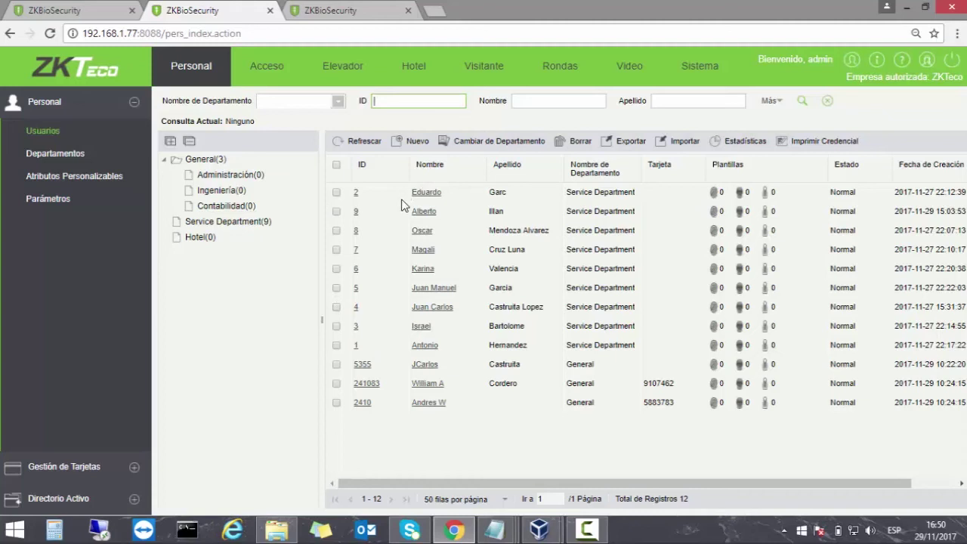
- Delete the first, third and fifth users in the personnel list and confirm the deletion
left_click(337, 193)
left_click(337, 270)
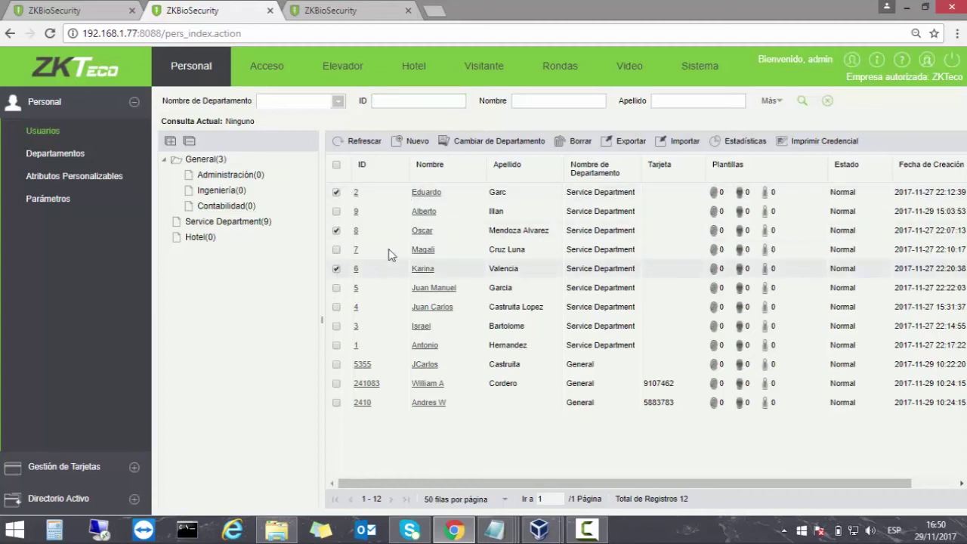
left_click(578, 143)
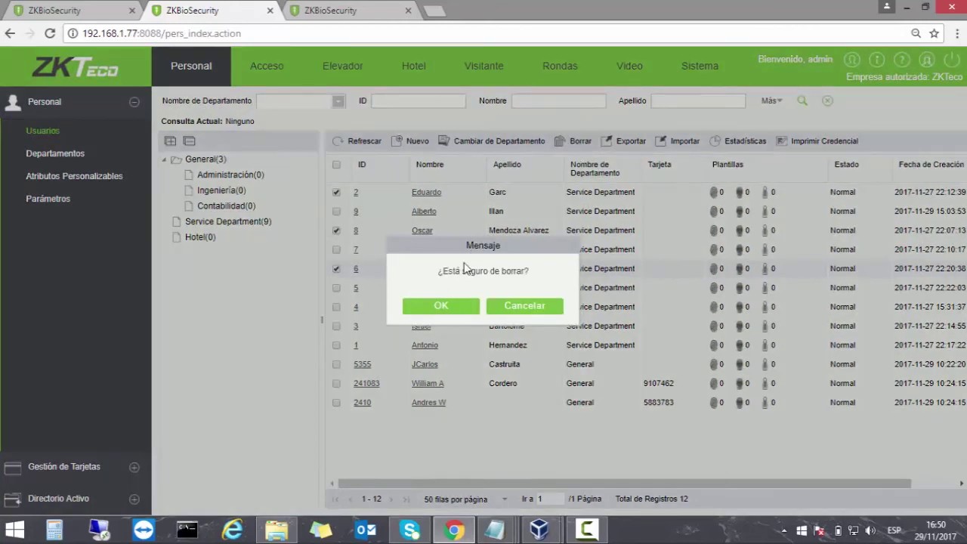
left_click(455, 304)
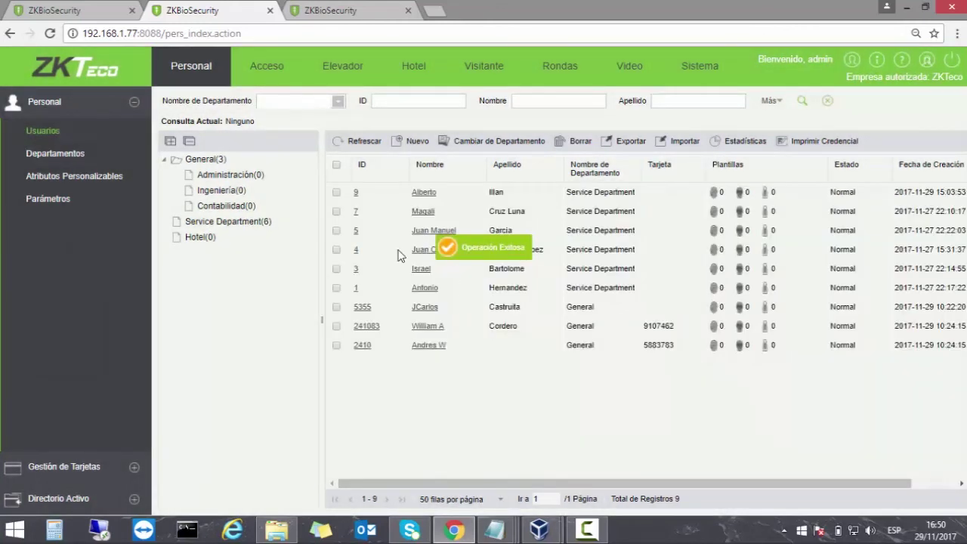
- Import the Active Directory users immediately again, save the synchronization settings and reopen the personnel user list
left_click(76, 498)
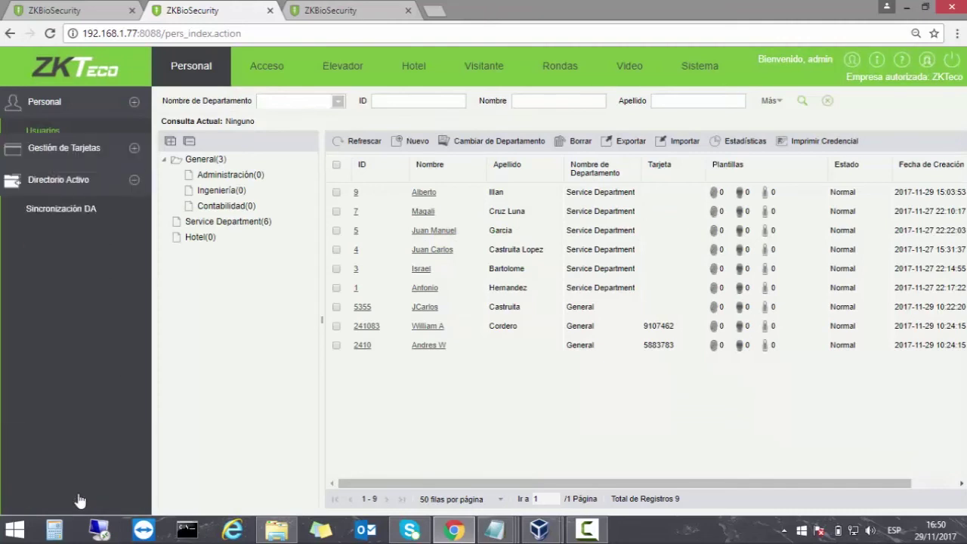
left_click(76, 198)
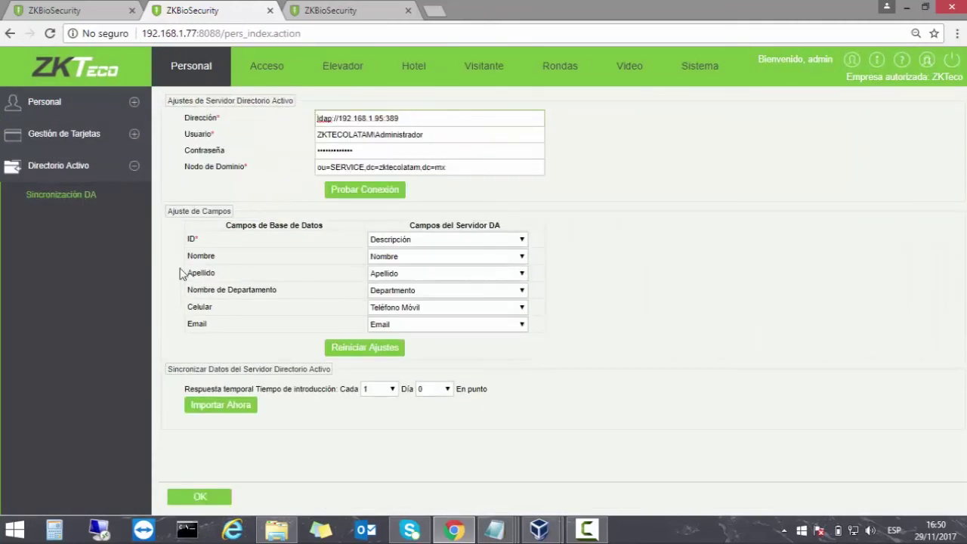
left_click(219, 406)
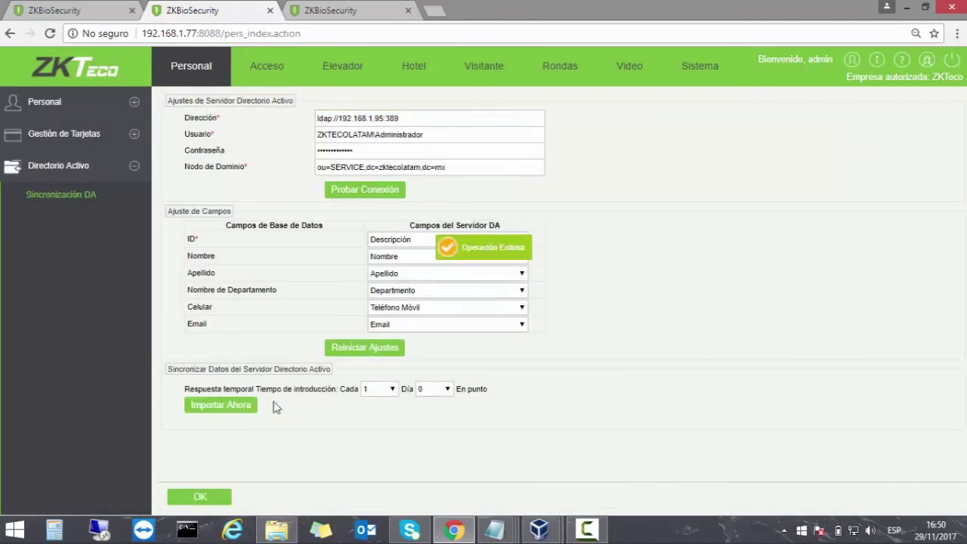
left_click(221, 498)
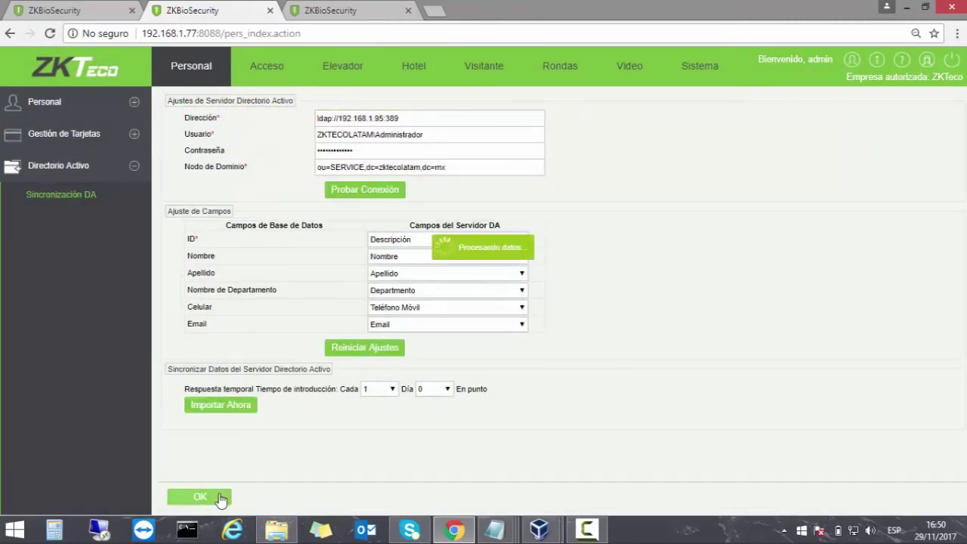
left_click(55, 102)
left_click(43, 131)
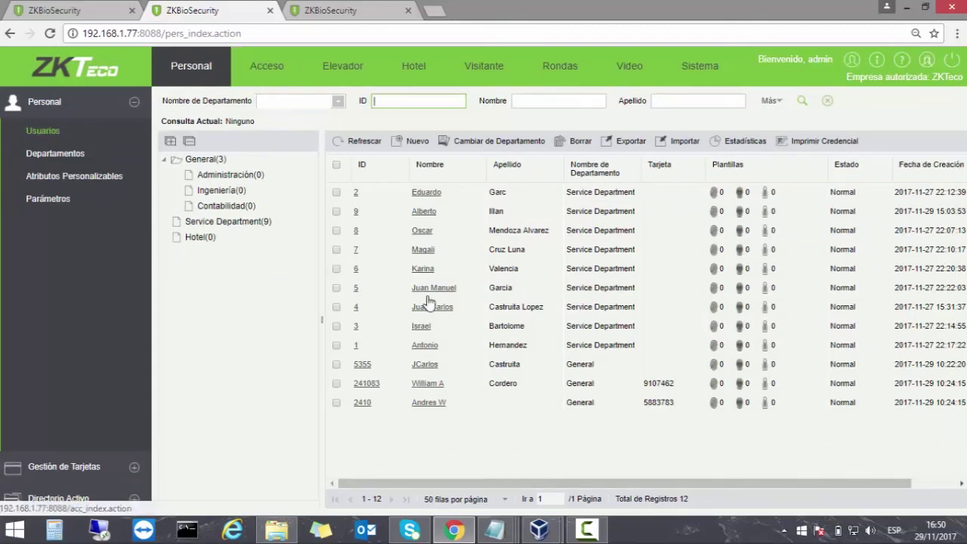
- Switch to the Active Directory virtual machine, replace the second SERVICE user's surname with its abbreviated form, apply it and reselect the SERVICE unit
mouse_move(540, 529)
left_click(586, 492)
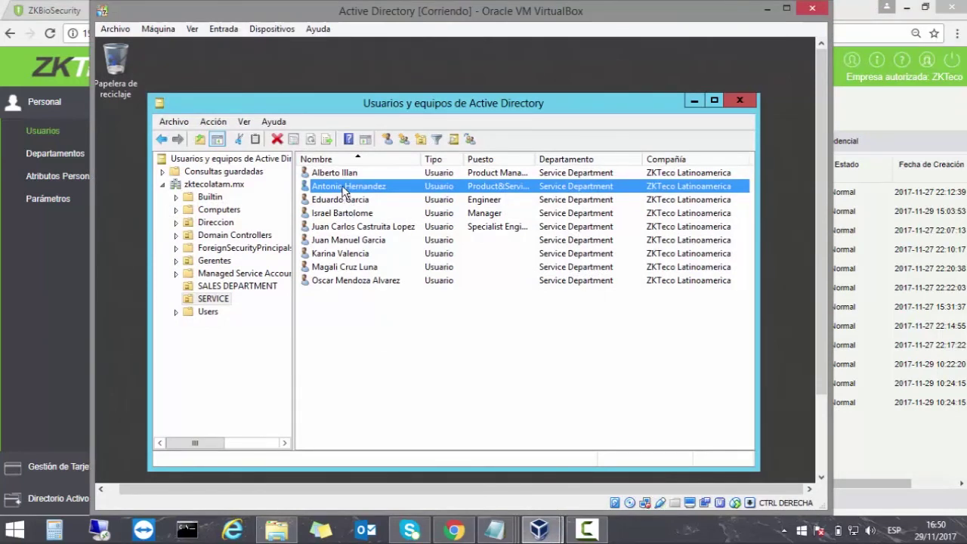
double_click(343, 189)
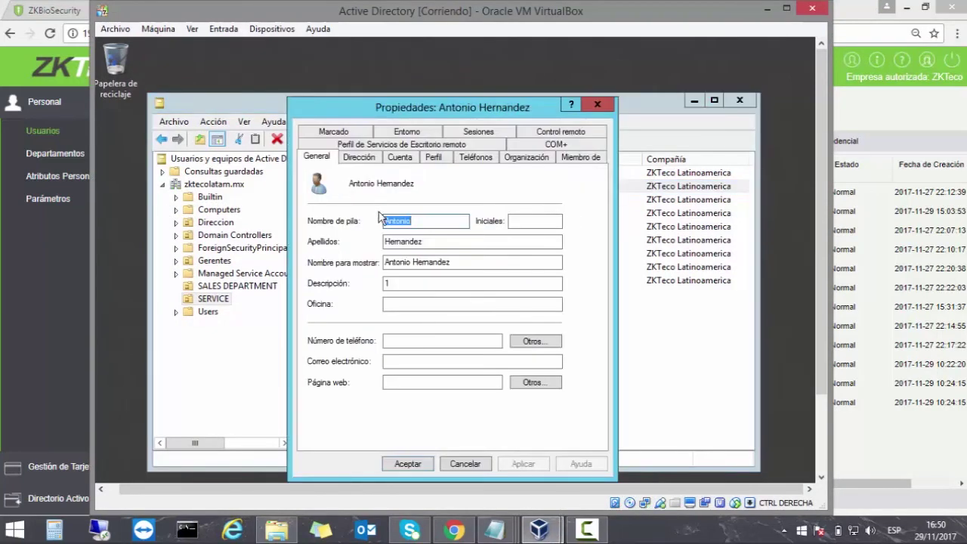
left_click_drag(423, 242, 375, 247)
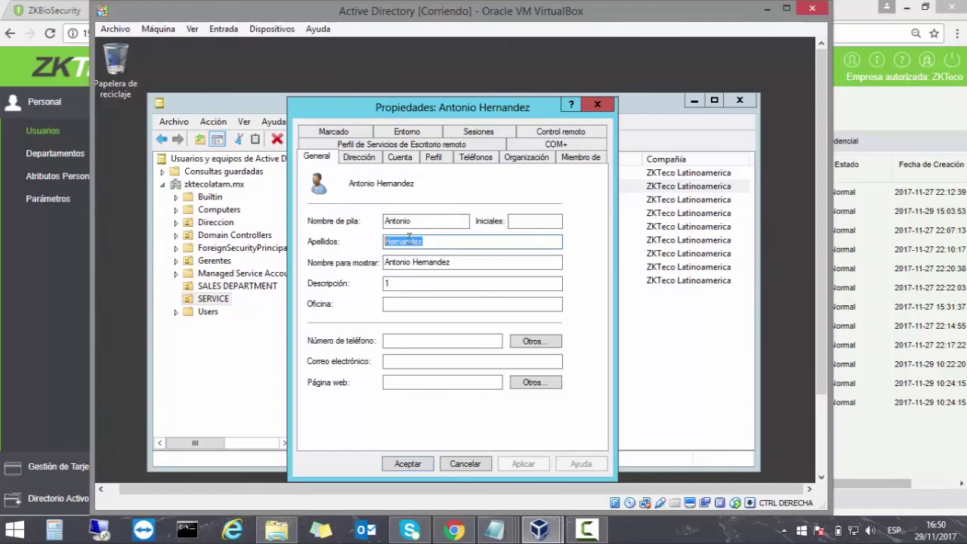
type("Hdz")
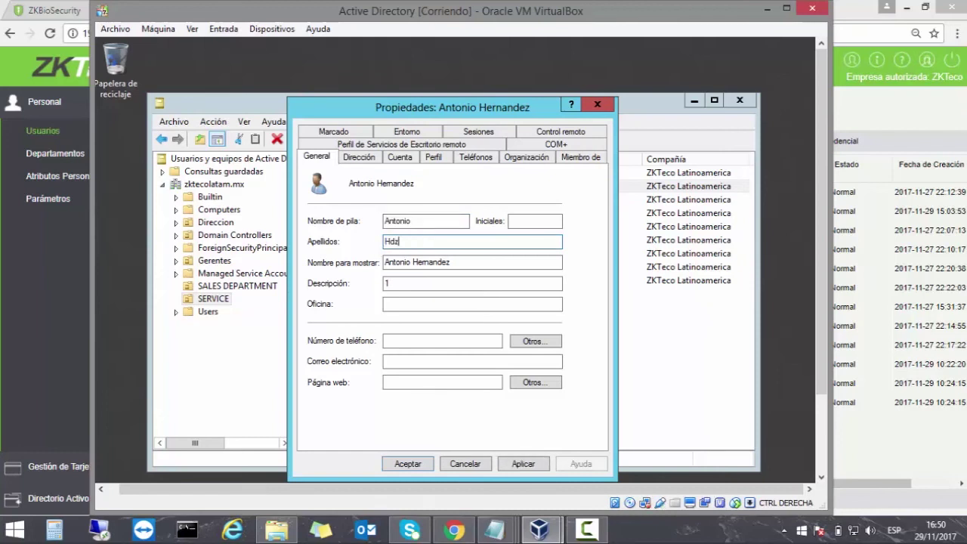
left_click(522, 463)
left_click(422, 464)
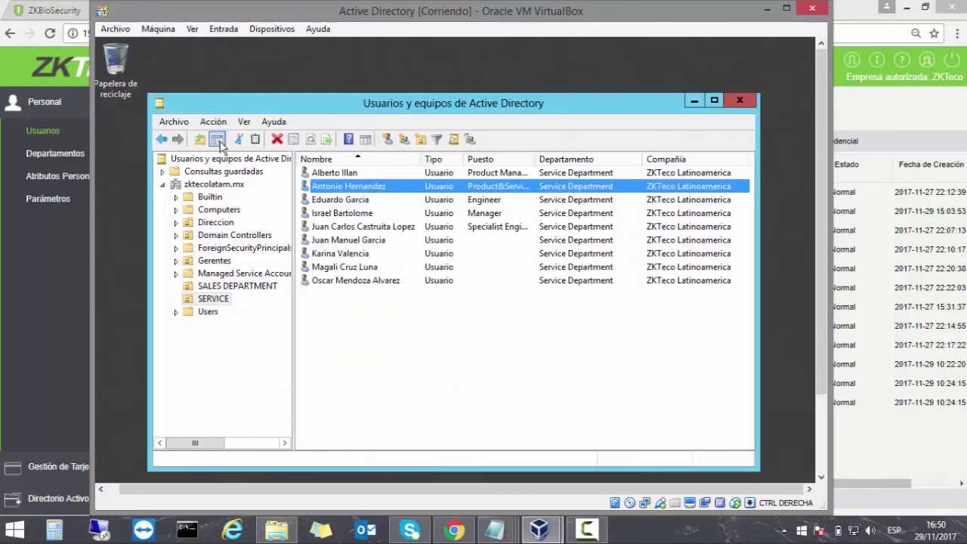
left_click(213, 302)
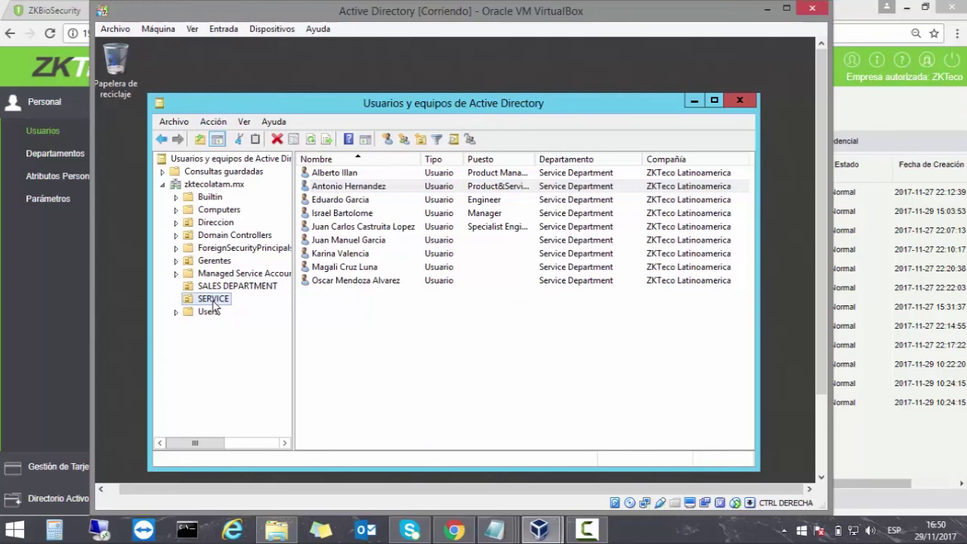
left_click(214, 304)
- Return to ZKBioSecurity, run an immediate import from the Active Directory synchronization settings and reopen the personnel user list
left_click(865, 125)
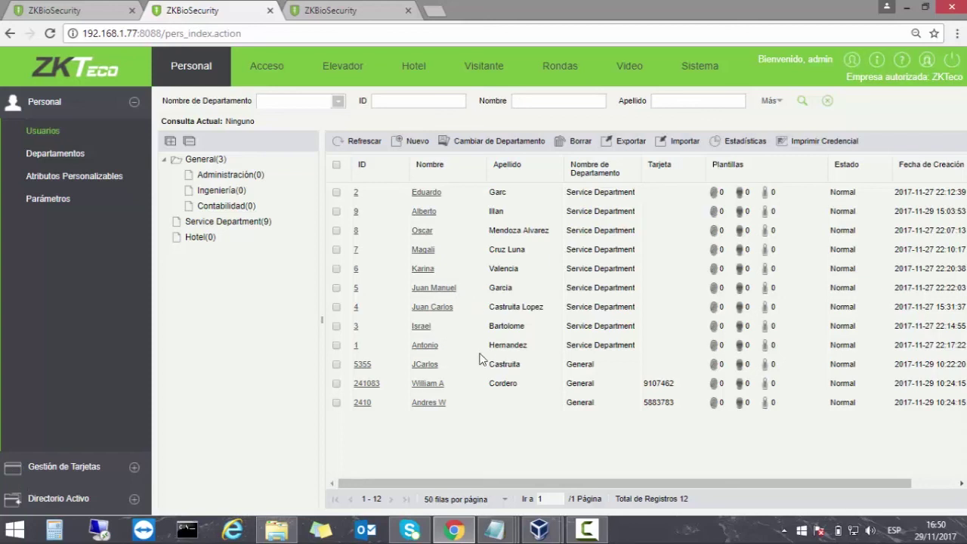
left_click(75, 499)
left_click(52, 198)
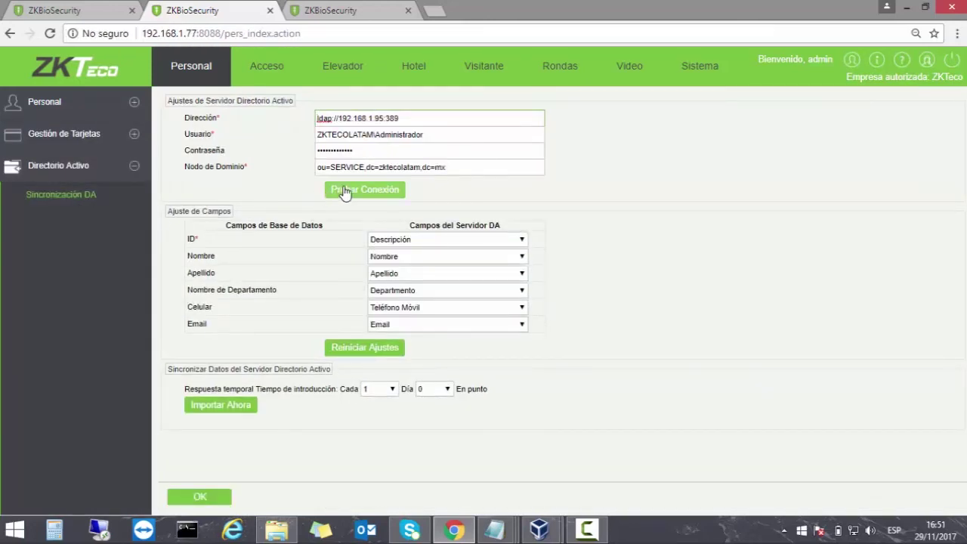
left_click(231, 408)
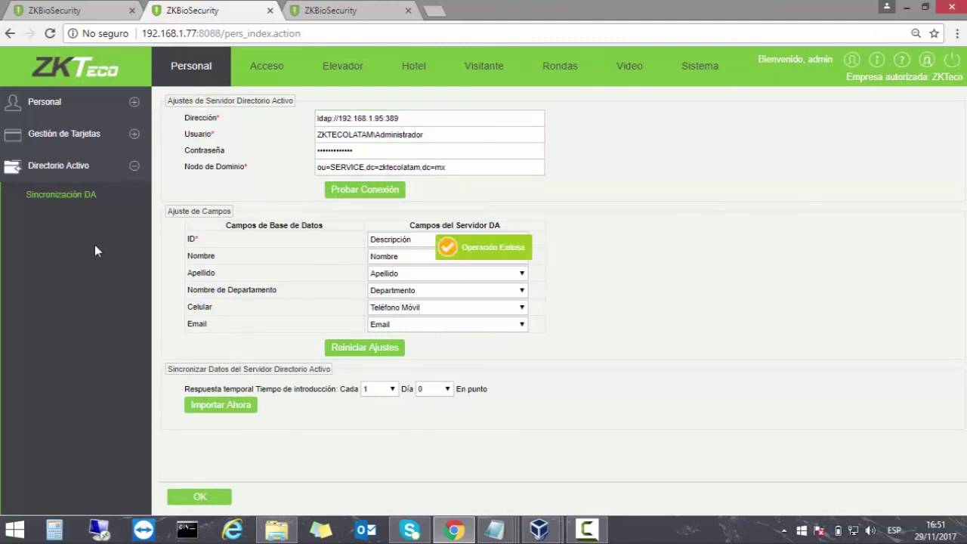
left_click(62, 114)
left_click(49, 129)
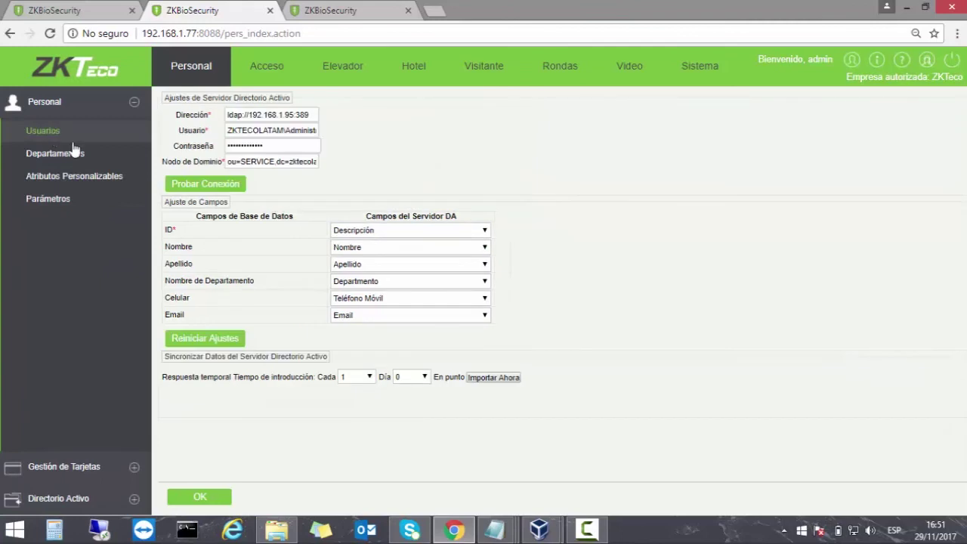